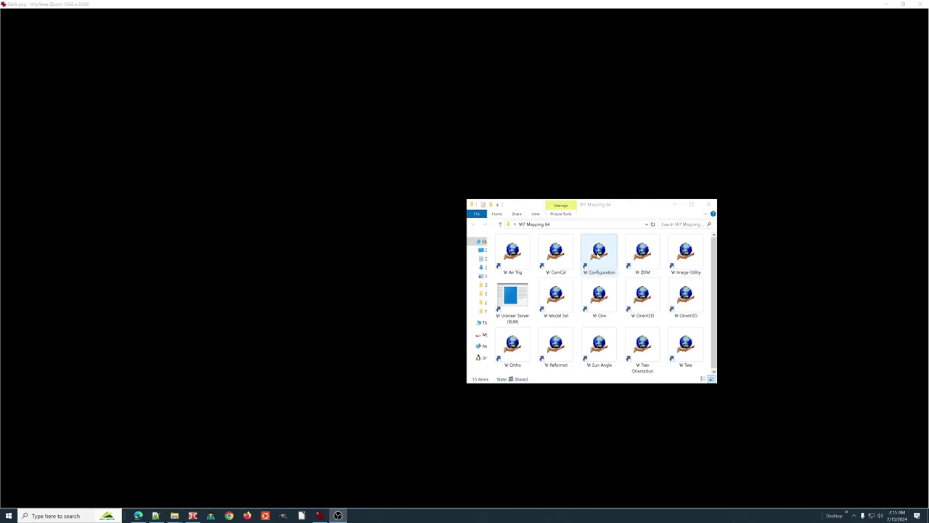
Launch VR Configuration with the vr7 vr.cfg configuration file loaded
double_click(599, 254)
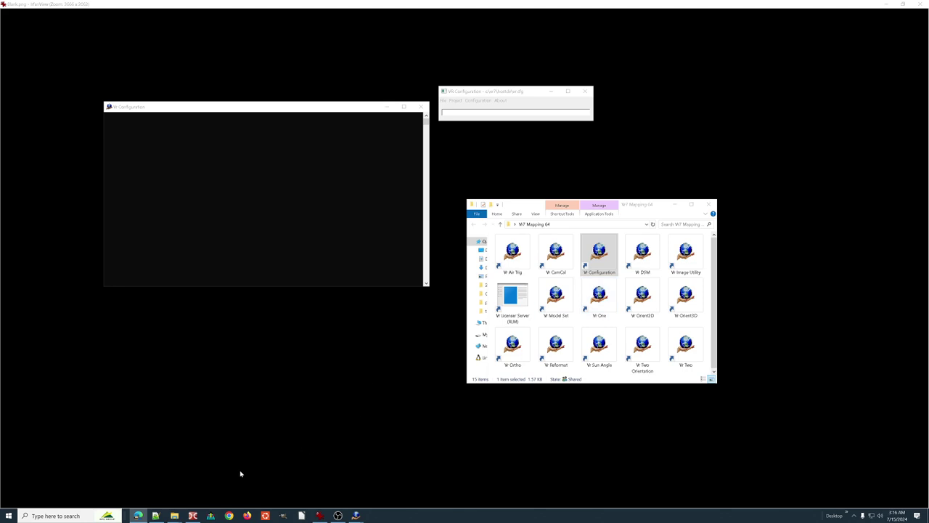
Bring up vr.cfg in Notepad++ to read its project directories and vector graphics parameters
click(155, 515)
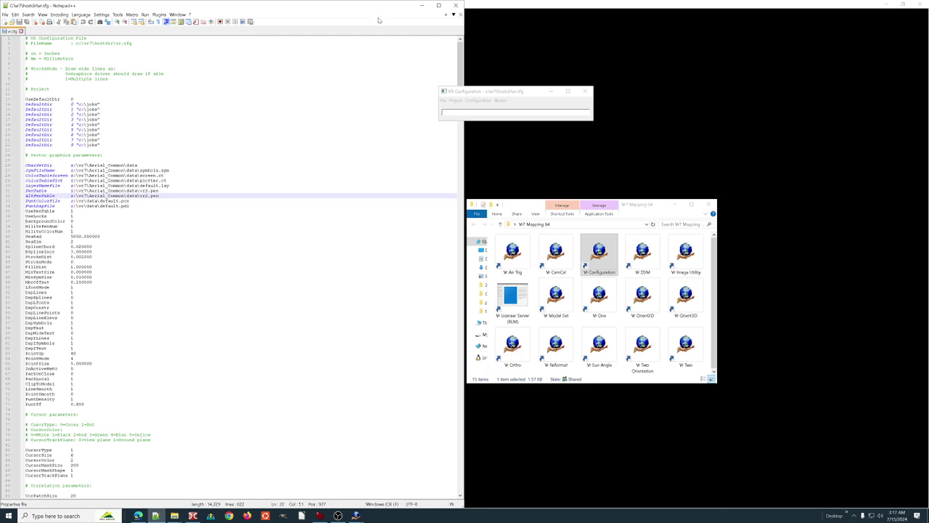
Minimize Notepad++ so the VR Configuration vr.cfg window is visible again
click(423, 7)
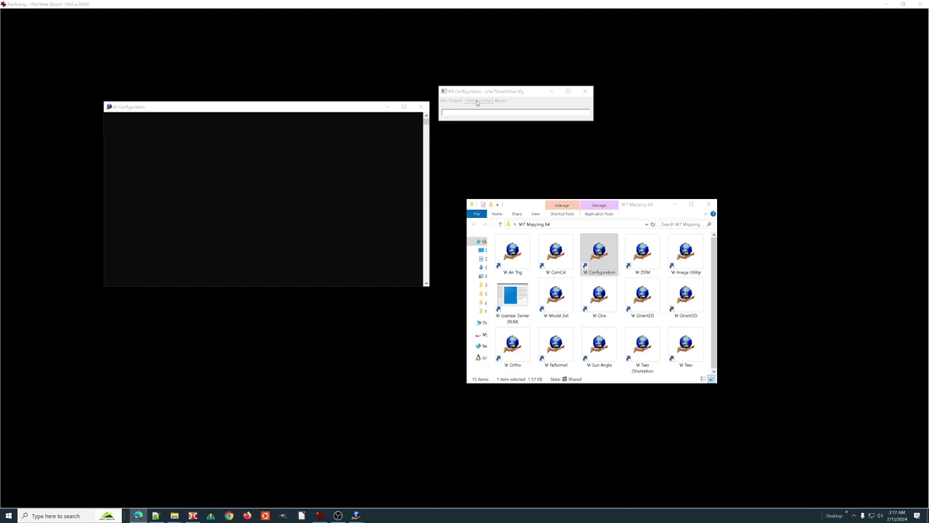
Open the Vector Graphics settings and widen the dialog so the symbol file paths are readable
click(477, 100)
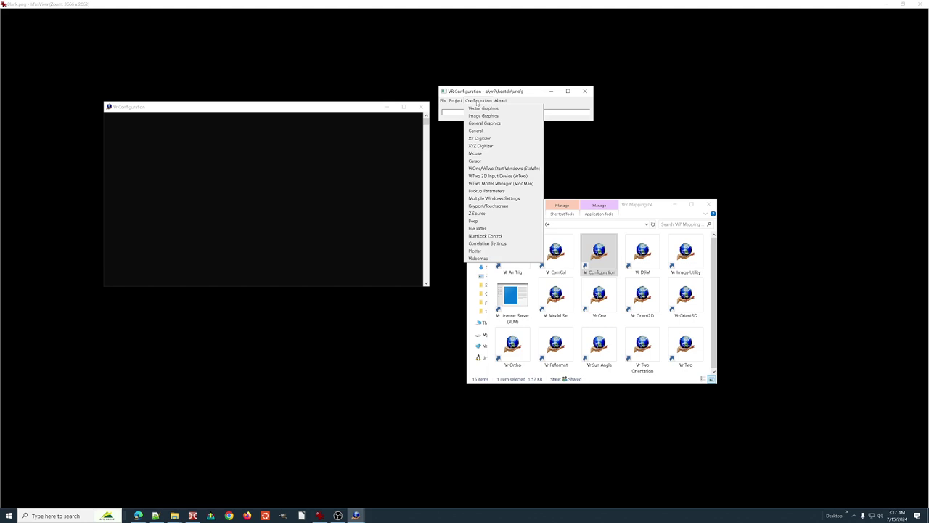
click(480, 108)
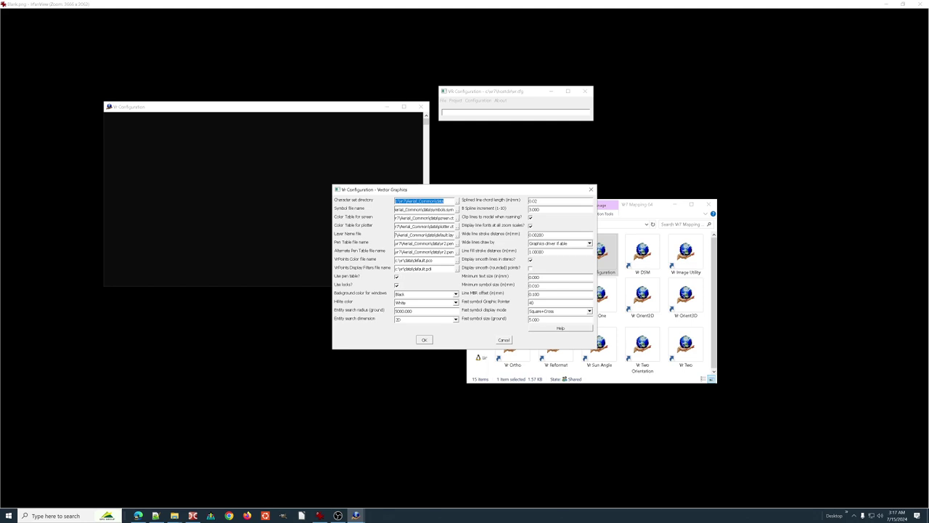
key(End)
key(Home)
drag(599, 225, 641, 225)
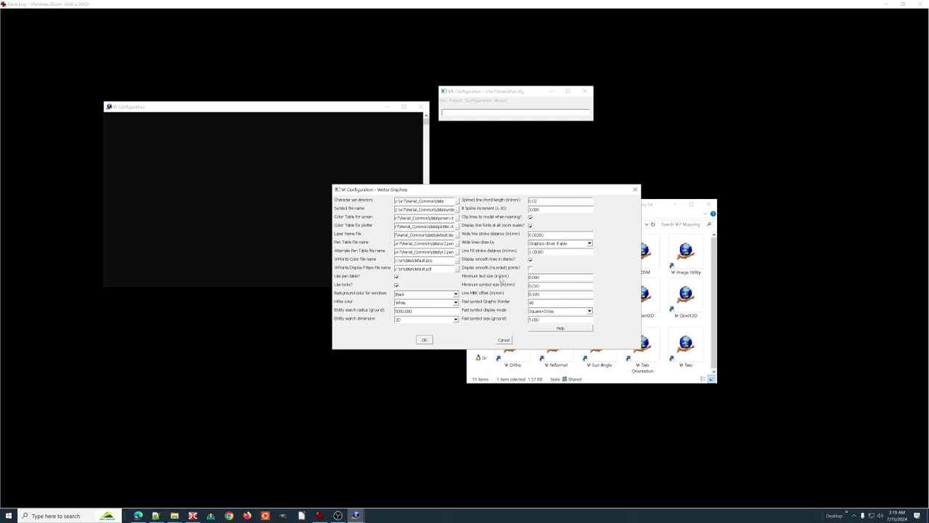
Reopen the Vector Graphics settings, check the Character set directory path, and cancel without saving
click(505, 340)
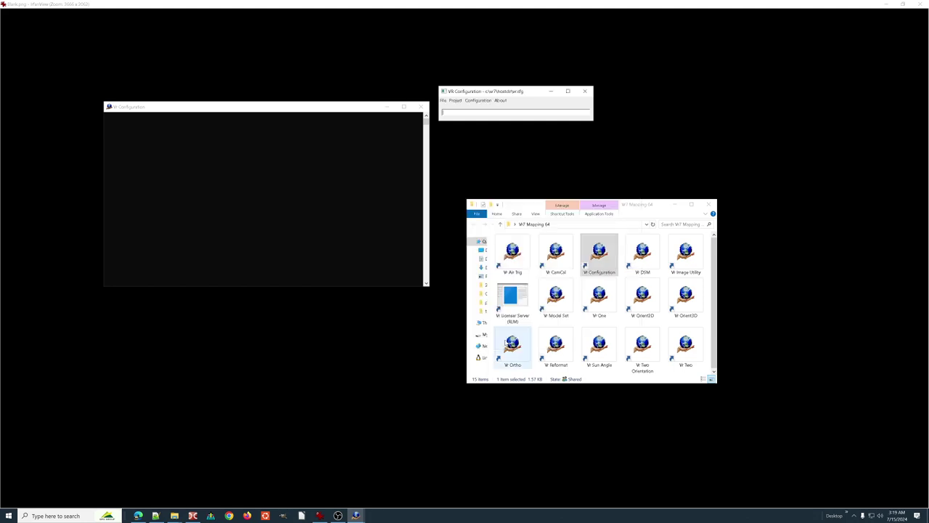
click(478, 100)
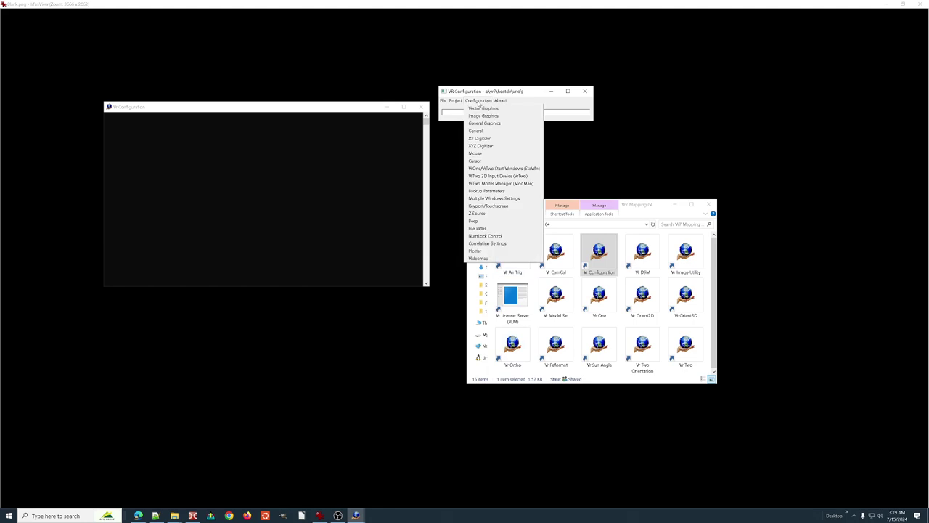
click(478, 101)
click(478, 100)
click(484, 108)
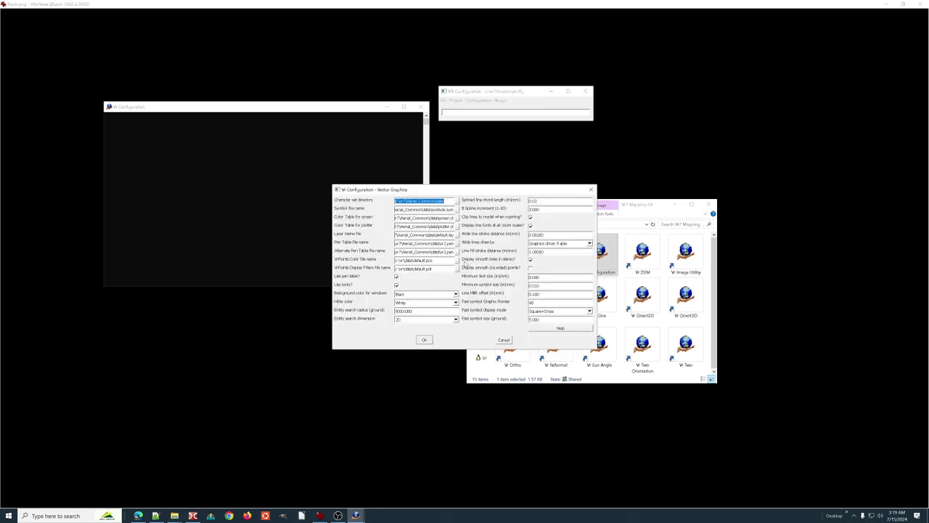
key(Home)
key(Home)
click(504, 340)
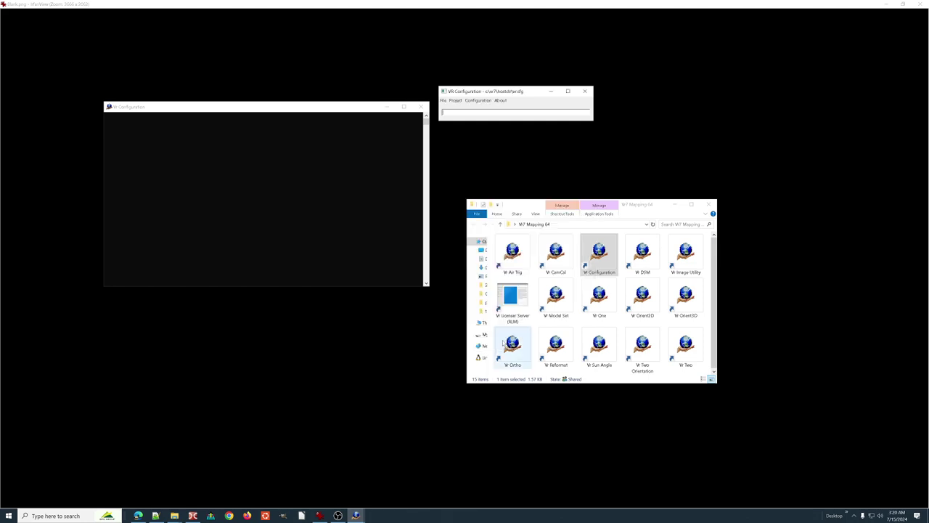
Review the Image Graphics settings, keeping the current image pyramids drive, and cancel unchanged
click(478, 100)
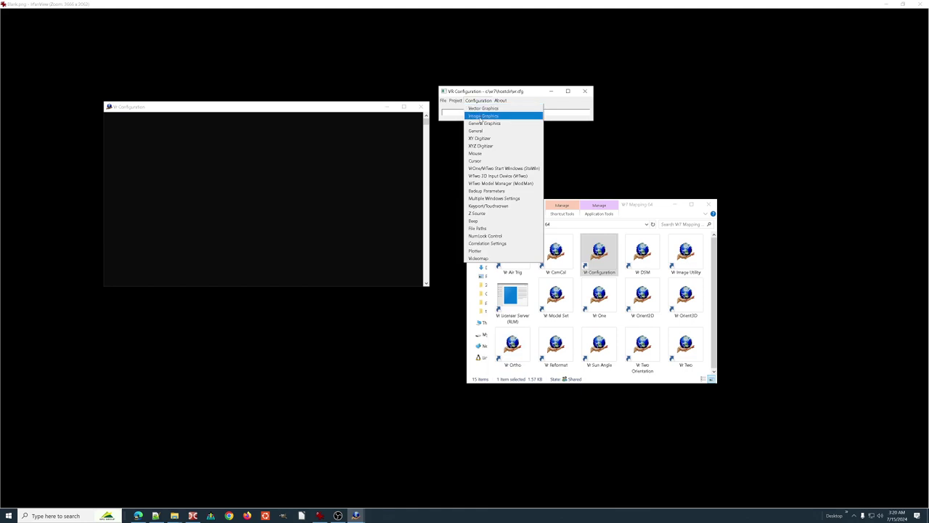
click(482, 116)
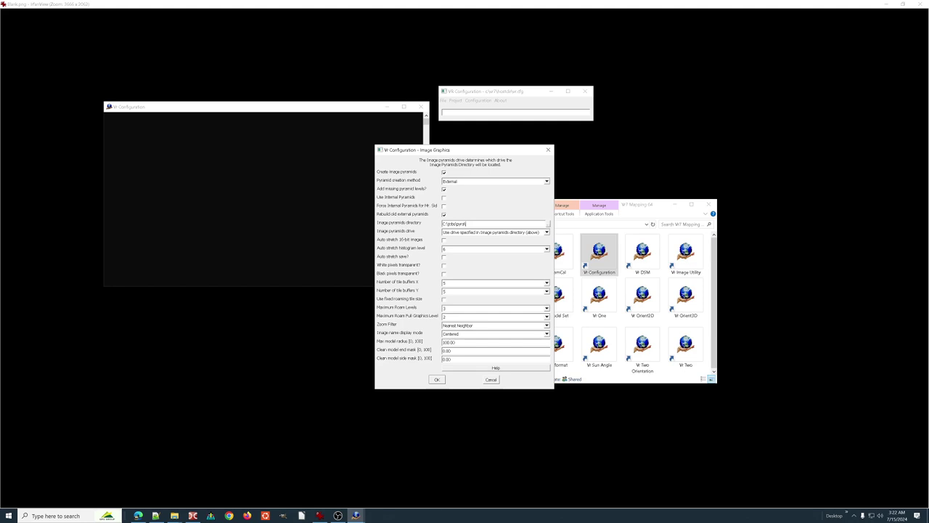
click(463, 232)
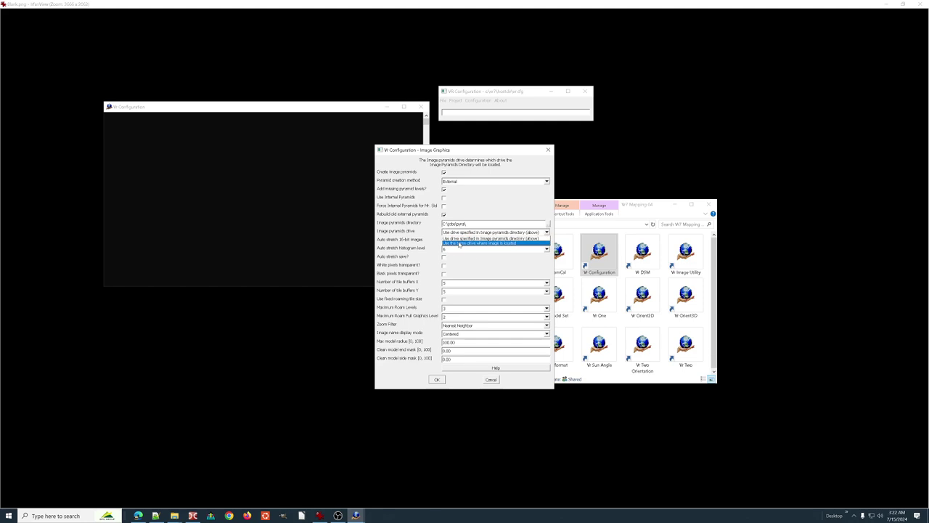
click(477, 262)
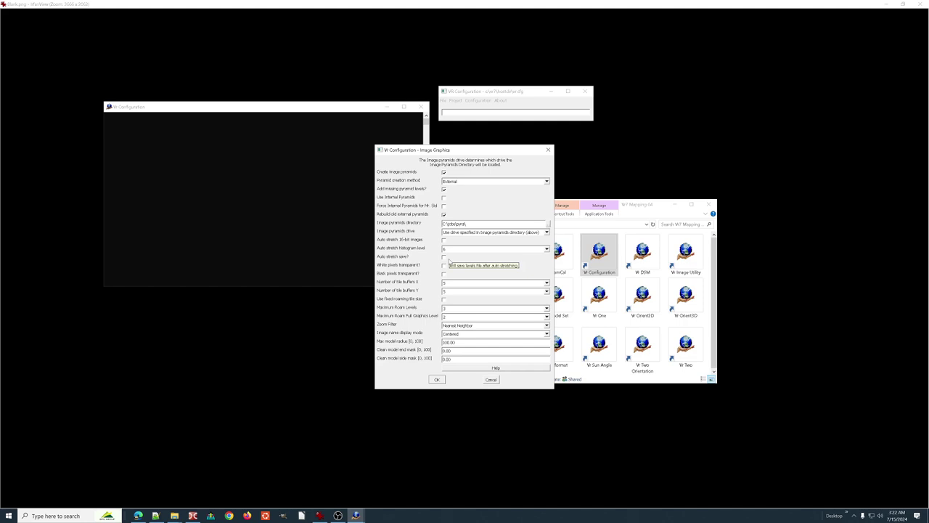
click(492, 380)
Review the General Graphics grid and line display options and cancel without saving
click(478, 100)
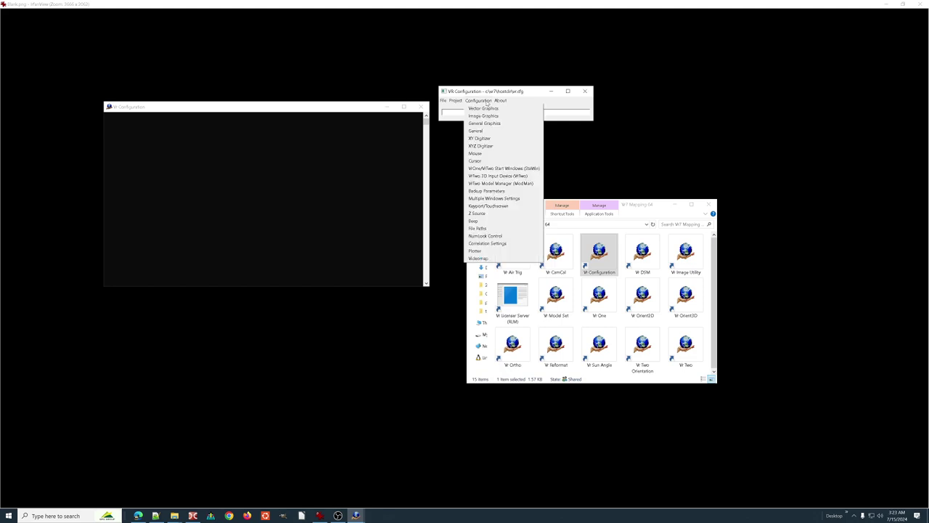
click(485, 122)
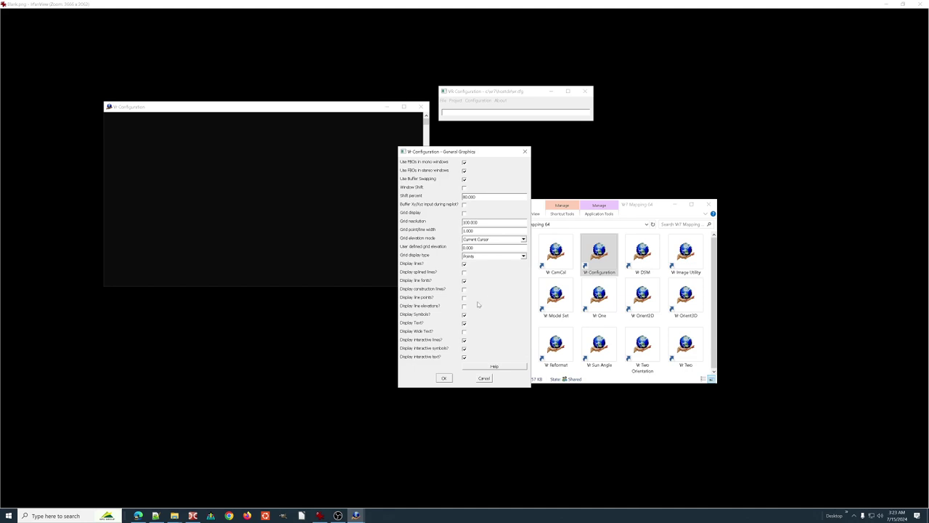
click(484, 378)
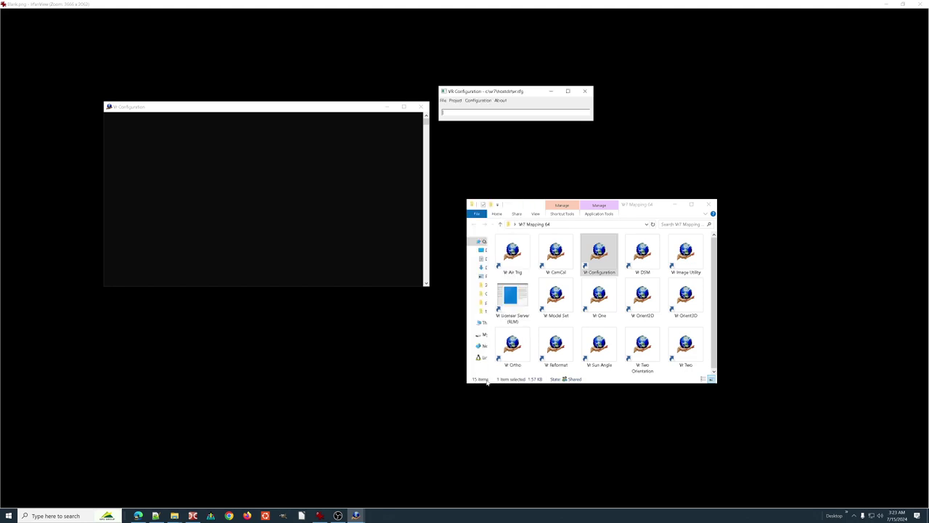
Open the General settings and inspect the Function key and Macro file paths
click(478, 101)
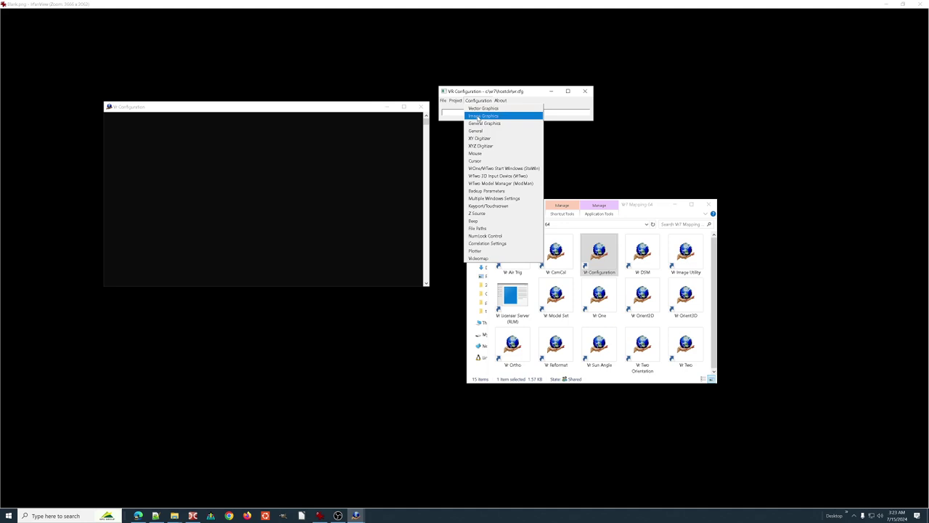
click(479, 132)
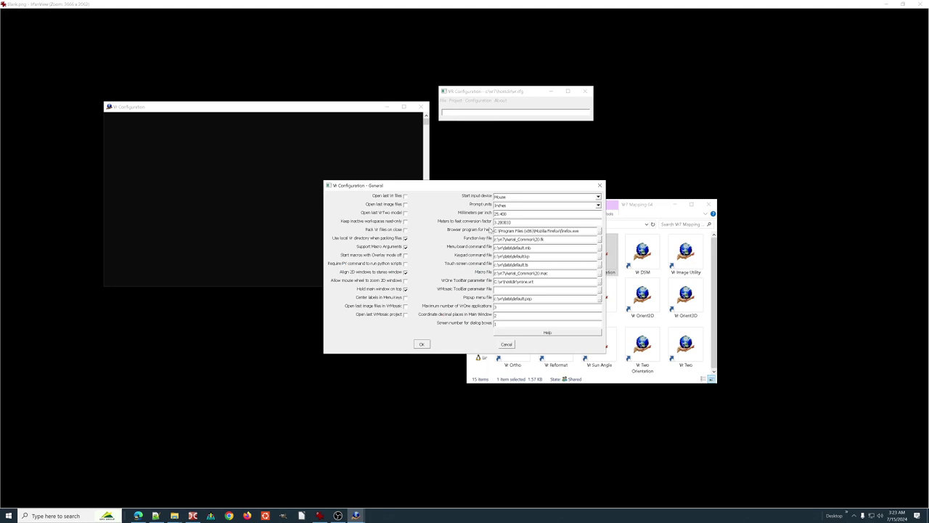
triple_click(520, 273)
triple_click(520, 239)
click(519, 239)
double_click(544, 273)
click(549, 273)
Switch the Function key and Macro file paths from 2D to 3D, then back to 2D
key(shift+Left)
key(shift+Left)
text(3D)
key(shift+Left)
key(shift+Left)
text(3D)
key(shift+Left)
key(shift+Left)
text(2D)
drag(534, 239, 539, 239)
text(2)
Accept the General settings and open the XYZ Digitizer settings
click(424, 344)
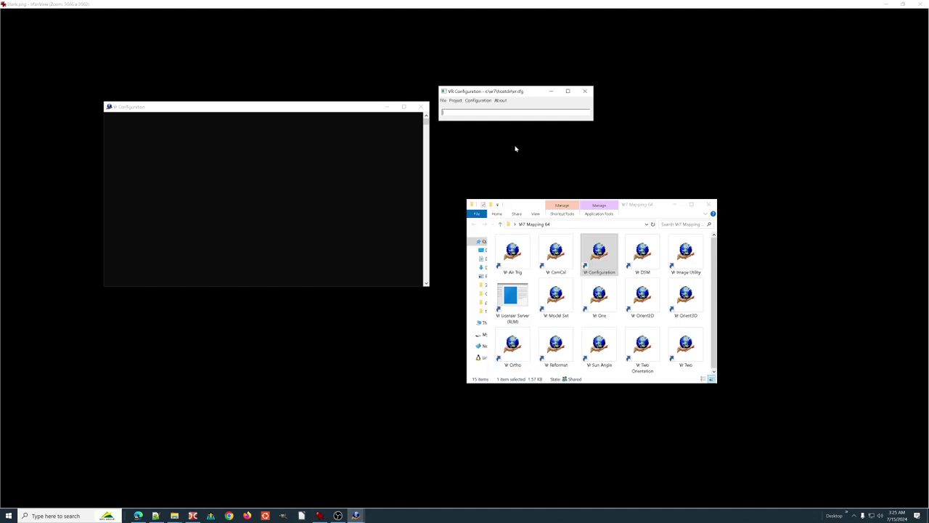
click(478, 100)
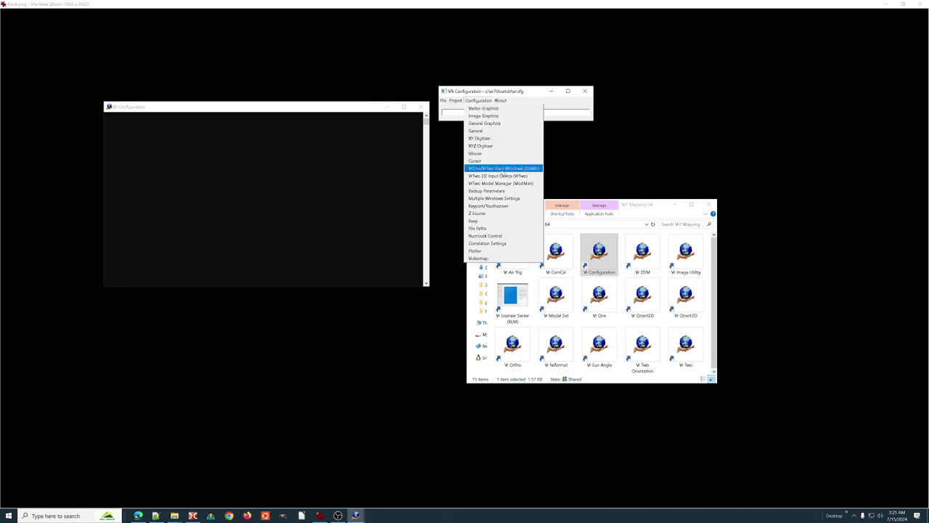
click(490, 146)
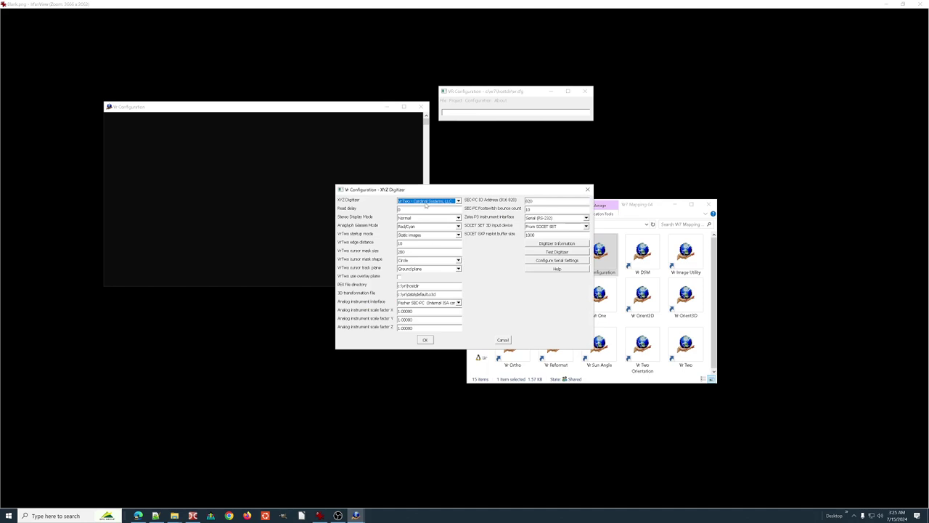
Keep VrTwo - Cardinal Systems, LLC as the digitizer and view the Stereo Display Mode choices
click(425, 201)
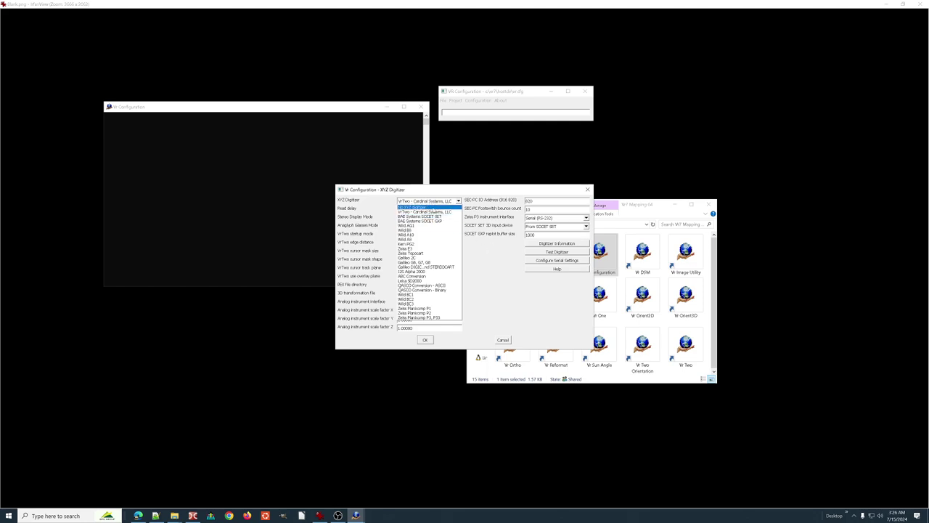
click(432, 211)
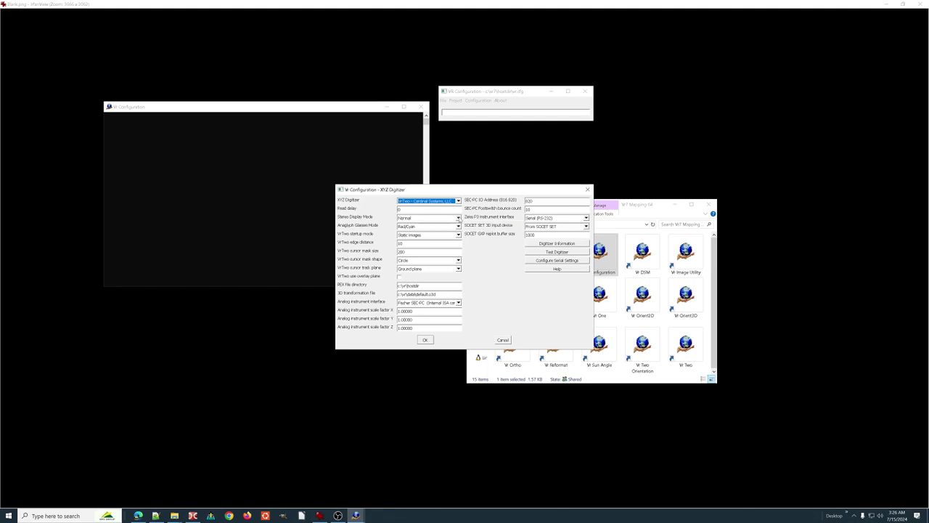
click(458, 218)
Try the Anaglyph stereo display mode, then return it to Normal
click(432, 229)
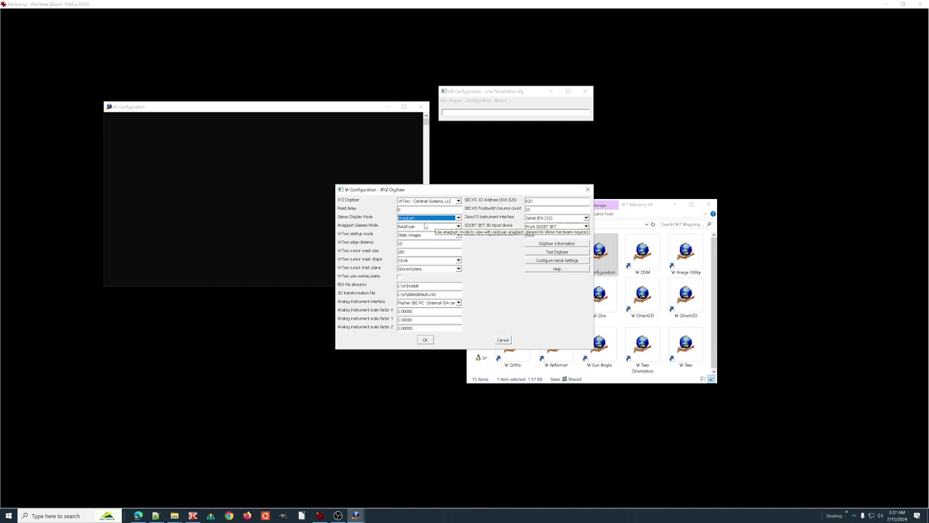
click(434, 219)
click(422, 224)
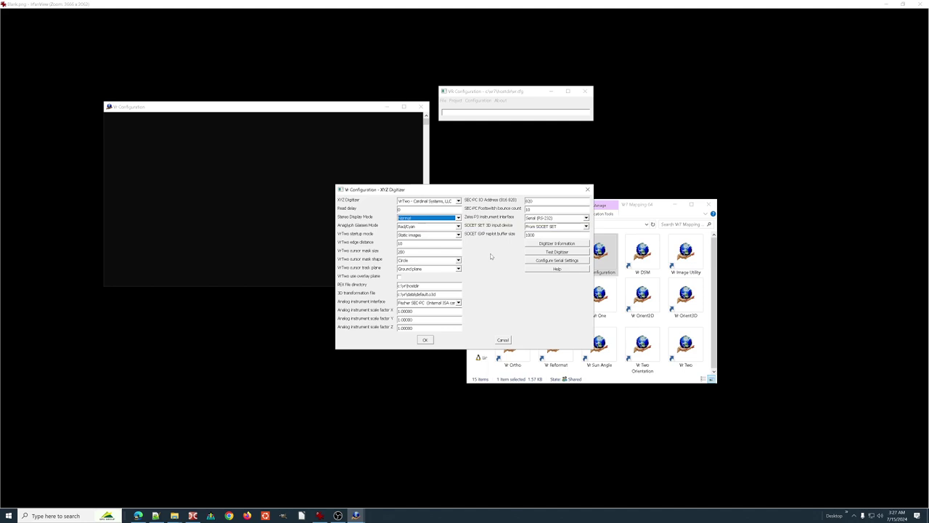
click(439, 219)
click(441, 220)
Switch VrTwo startup mode to Roaming images, then back to Static images
click(458, 235)
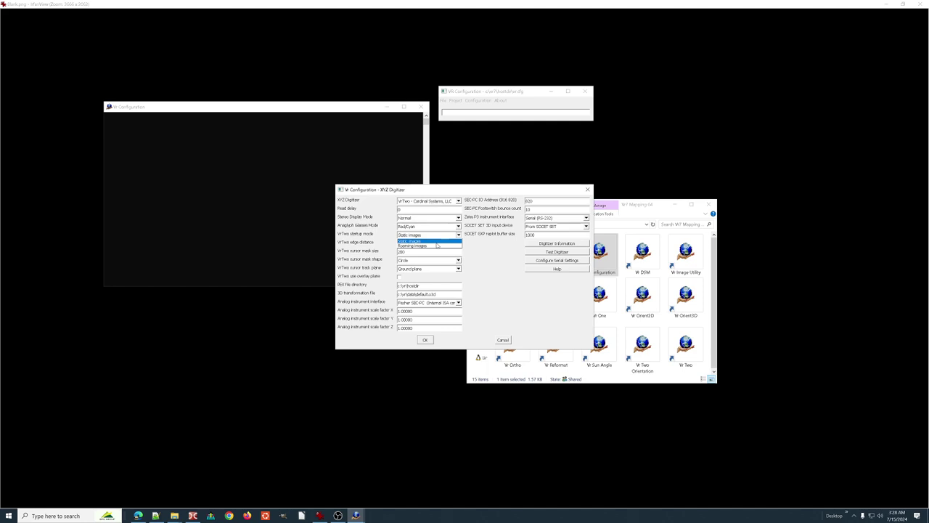
click(433, 246)
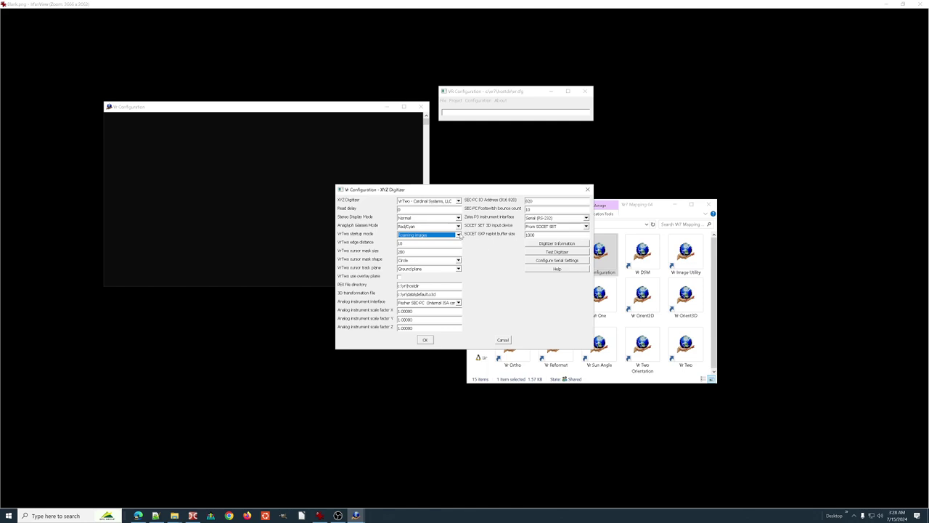
click(459, 235)
click(445, 241)
Accept the XYZ Digitizer settings, then view the mouse button settings and cancel unchanged
click(426, 341)
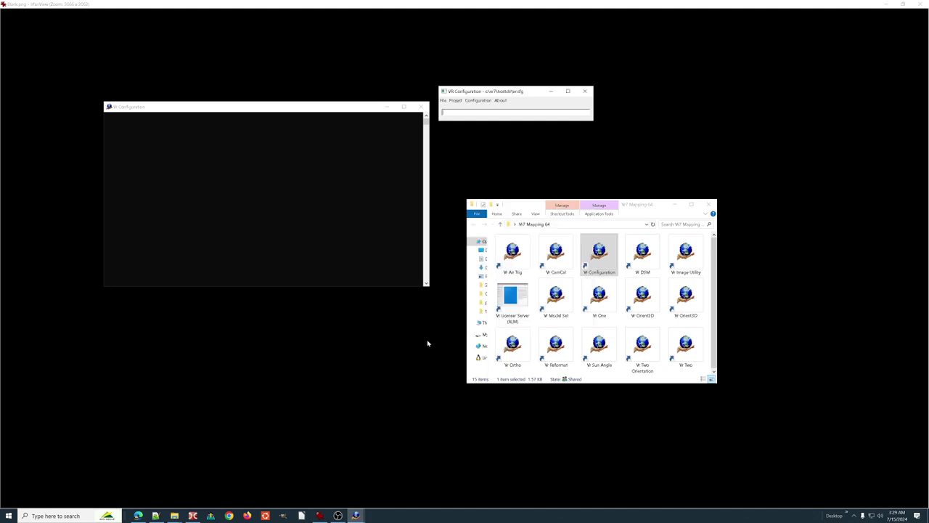
click(478, 101)
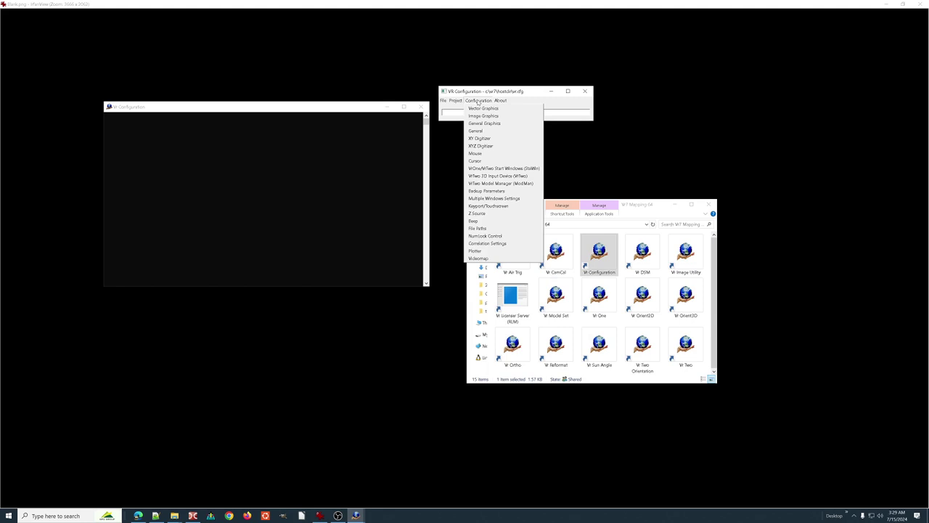
click(484, 155)
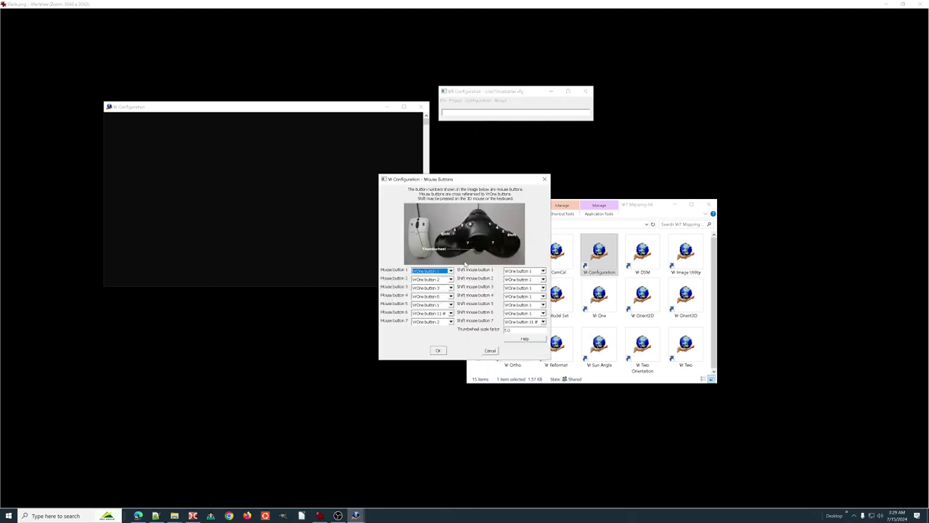
click(490, 352)
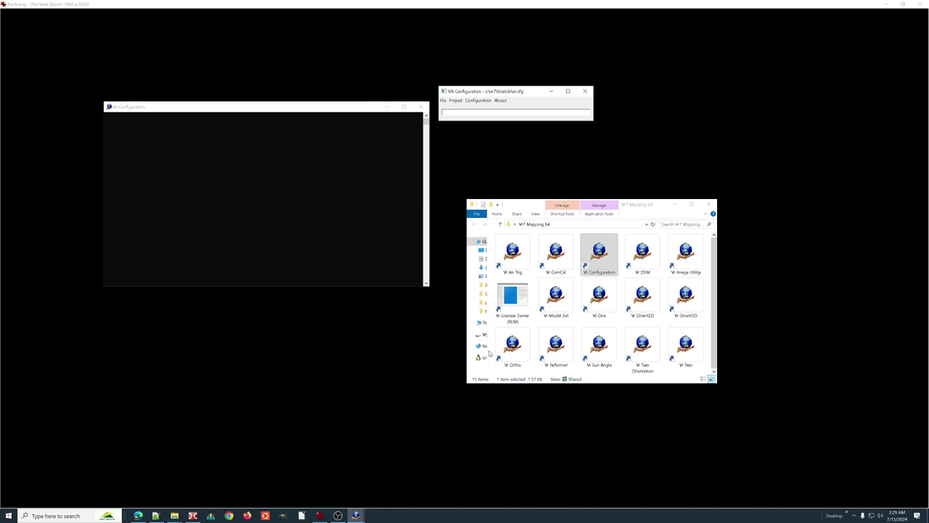
Review the cursor settings (Dot, size 6, Red, Ground plane tracking) and cancel them
click(479, 101)
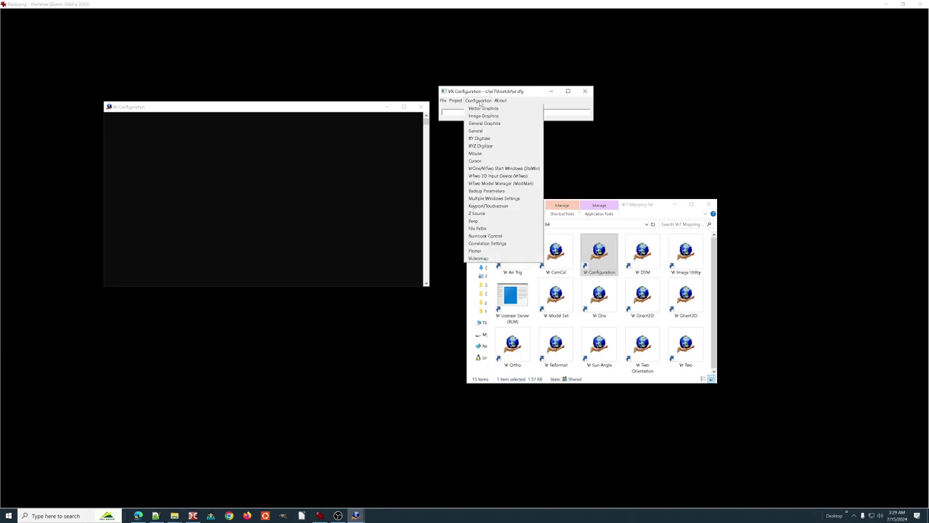
click(476, 160)
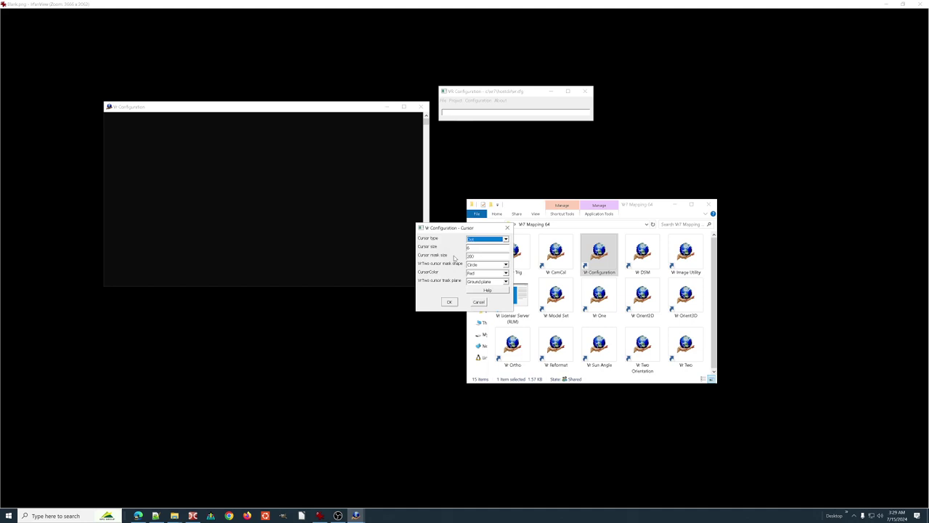
click(480, 303)
click(478, 100)
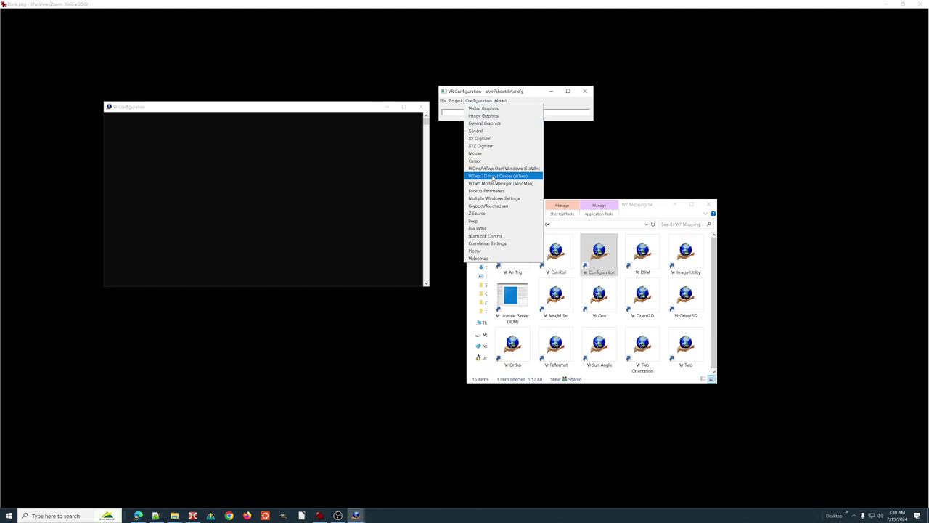
Open the VrTwo 3D Input Device settings and keep DAT/EM Handwheels as the device
click(493, 176)
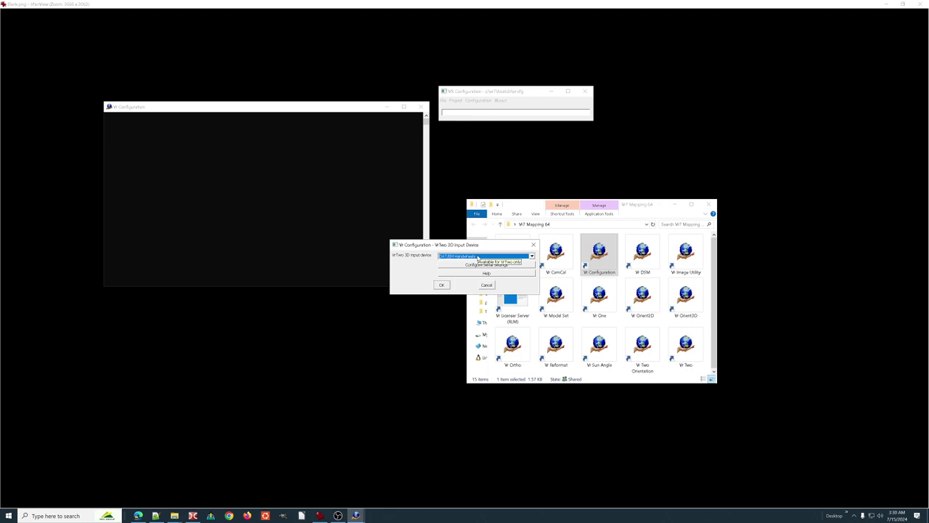
click(478, 257)
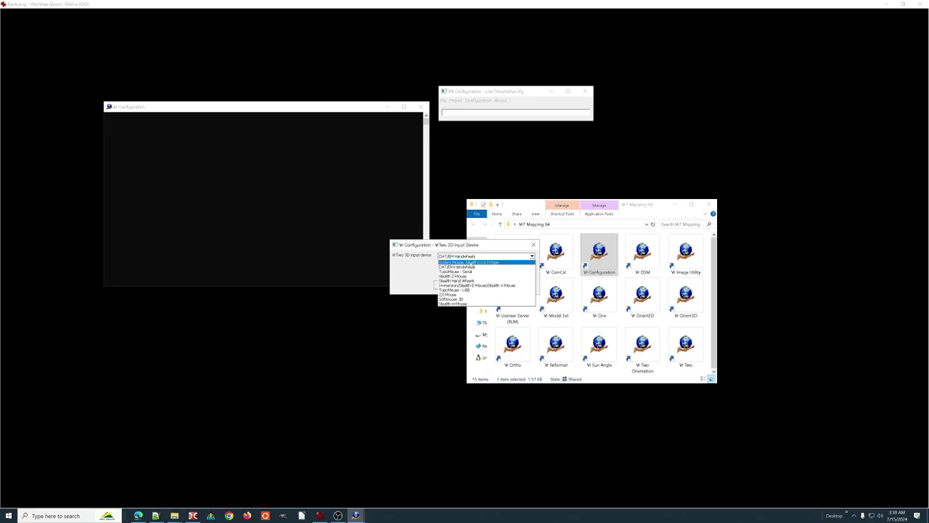
click(470, 267)
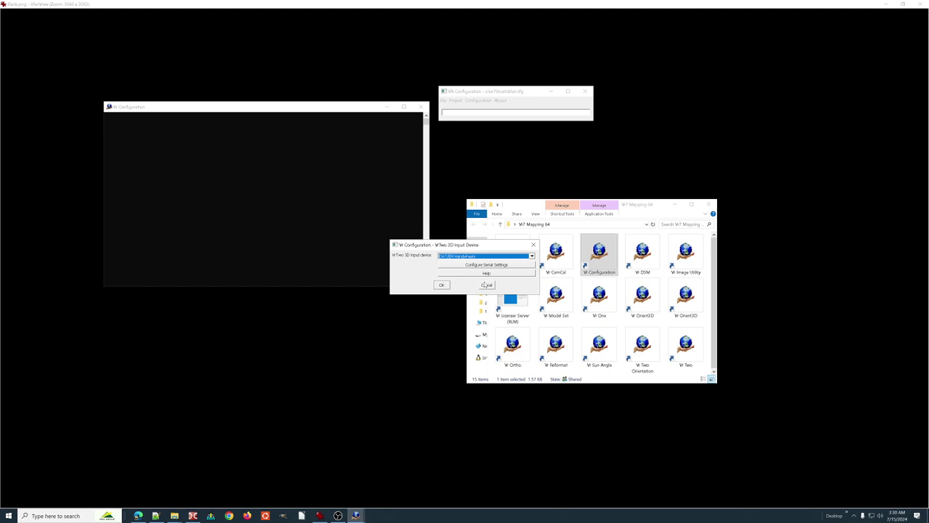
Cancel the 3D input device dialog and reselect FileName#yyyymmddThhmmss.VRB as the backup format
click(487, 285)
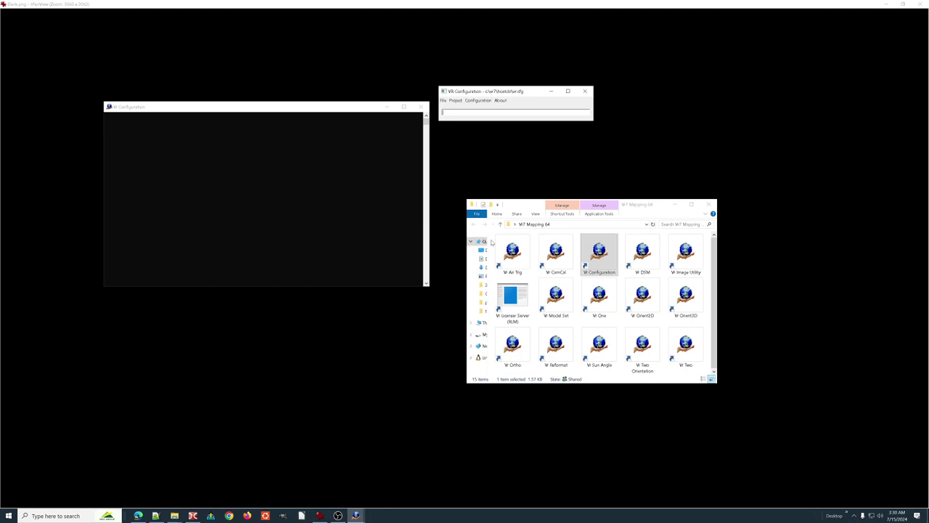
click(478, 100)
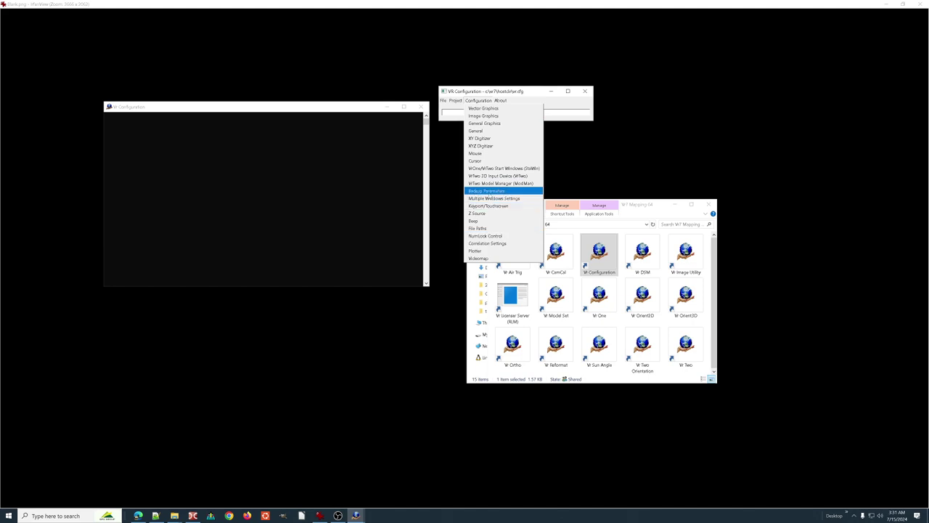
click(488, 191)
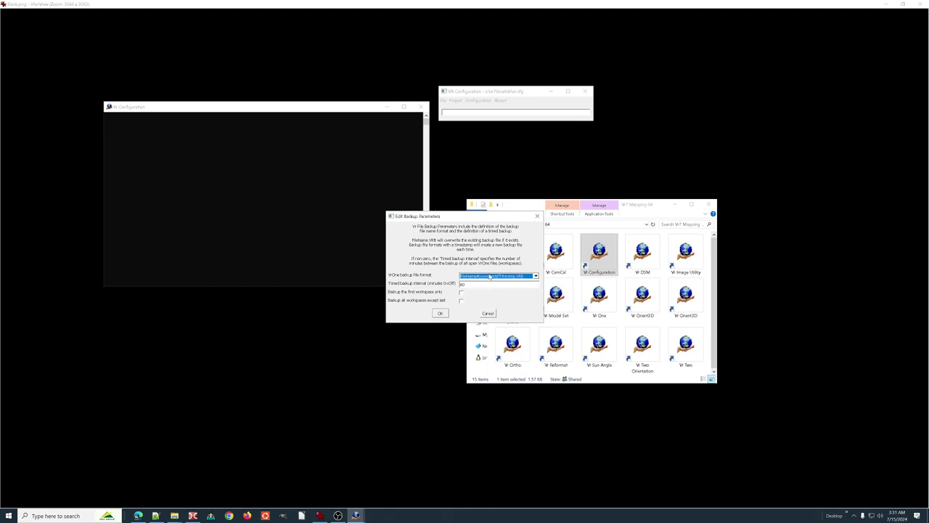
click(535, 276)
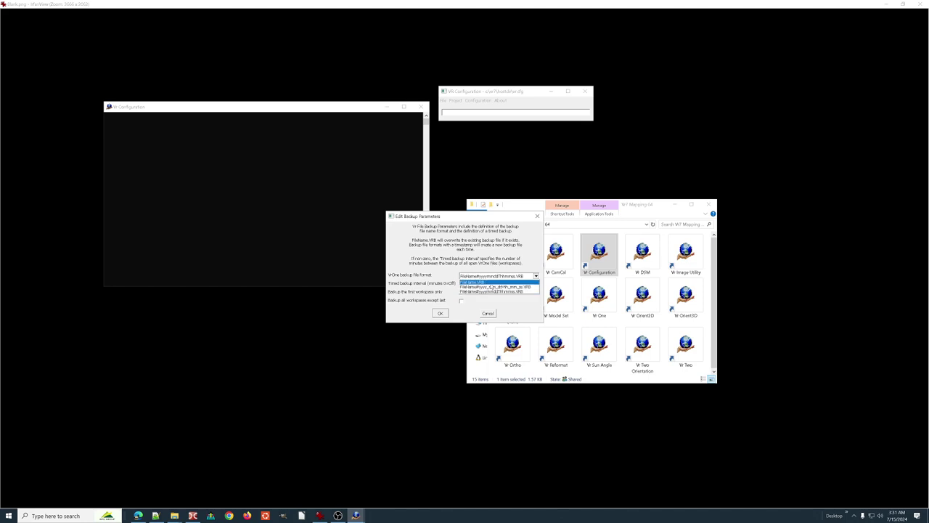
click(474, 246)
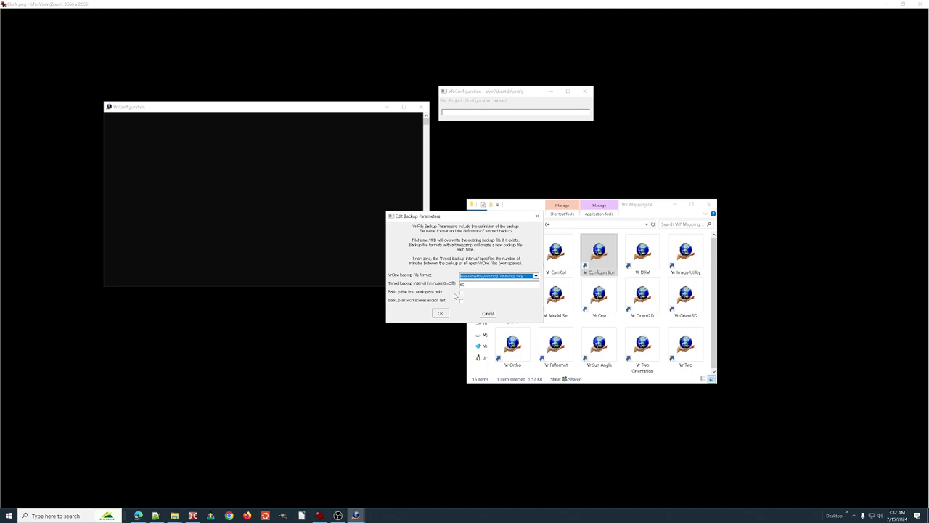
Cancel the backup parameters, then view Z Source settings (DTM surface, 1.000 contour interval) and cancel
mouse_move(461, 295)
click(488, 313)
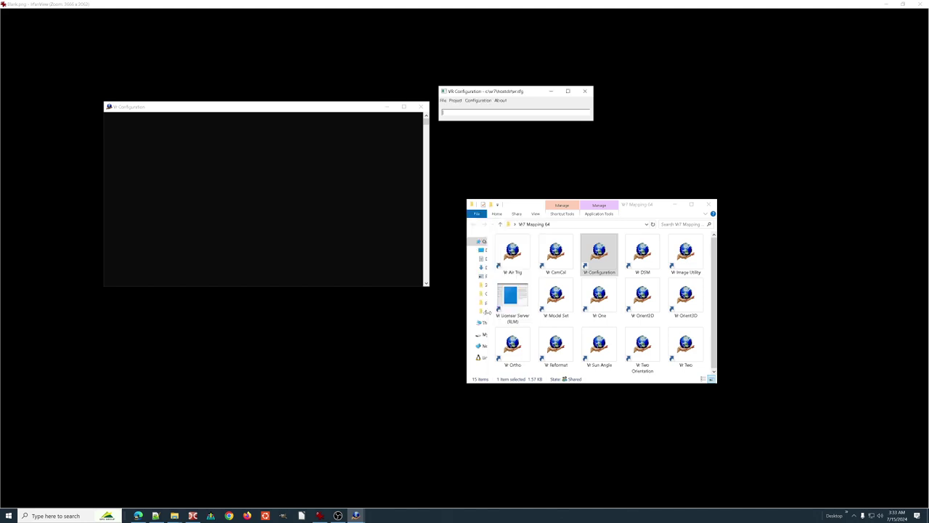
click(479, 100)
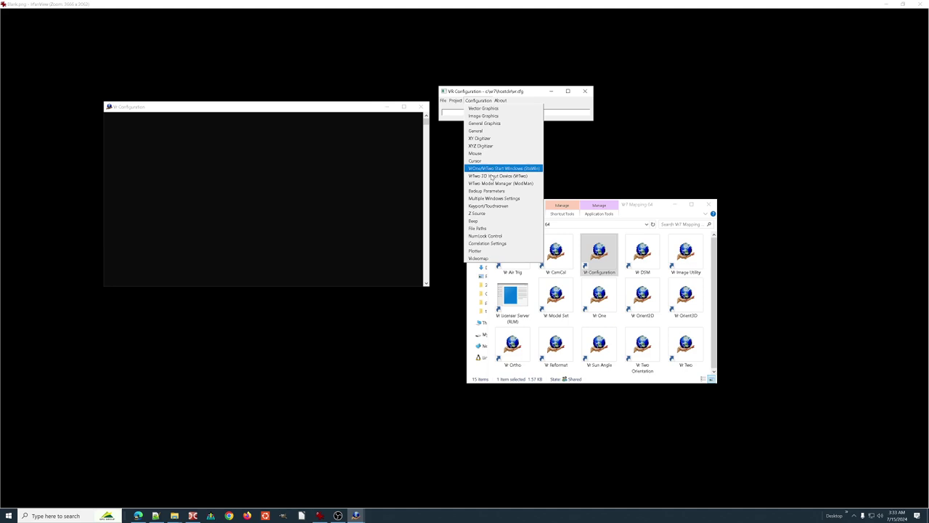
click(489, 215)
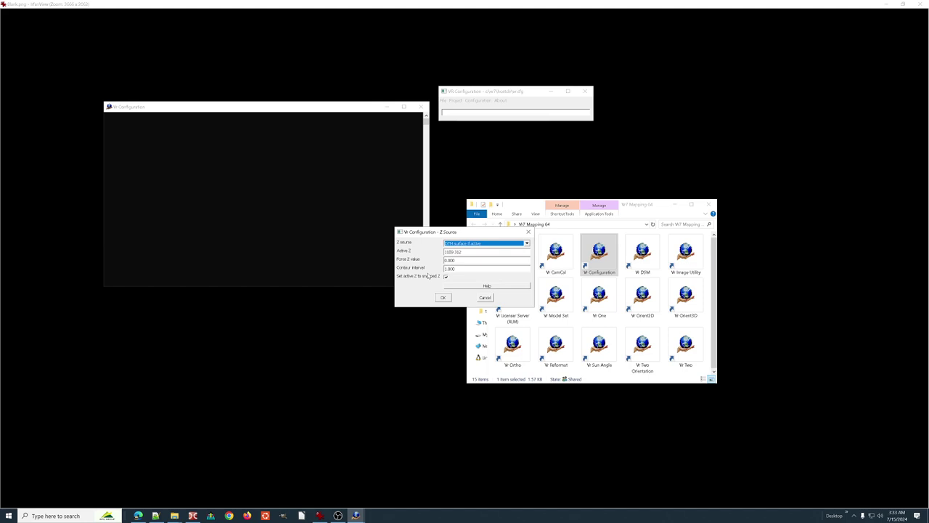
click(484, 298)
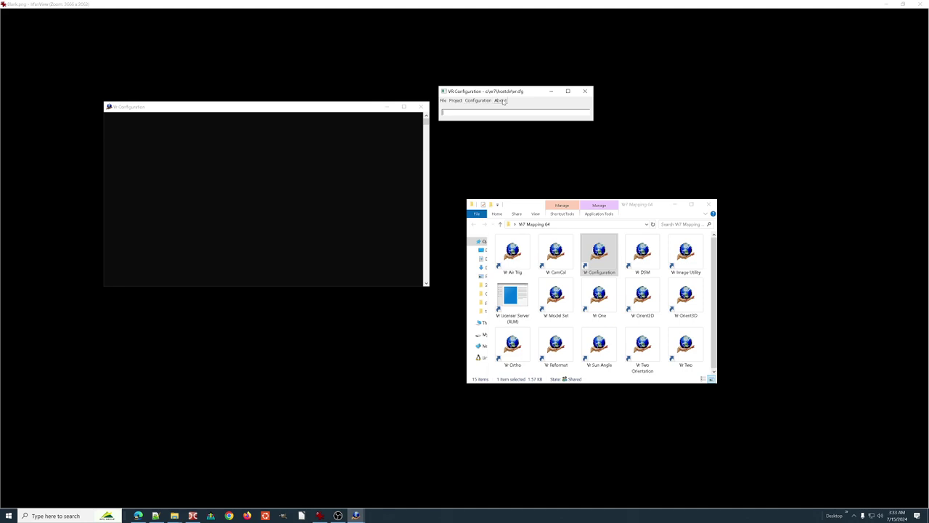
Open File Paths to view the c:\vr7\Aerial_Common python3 and params search directories
click(477, 100)
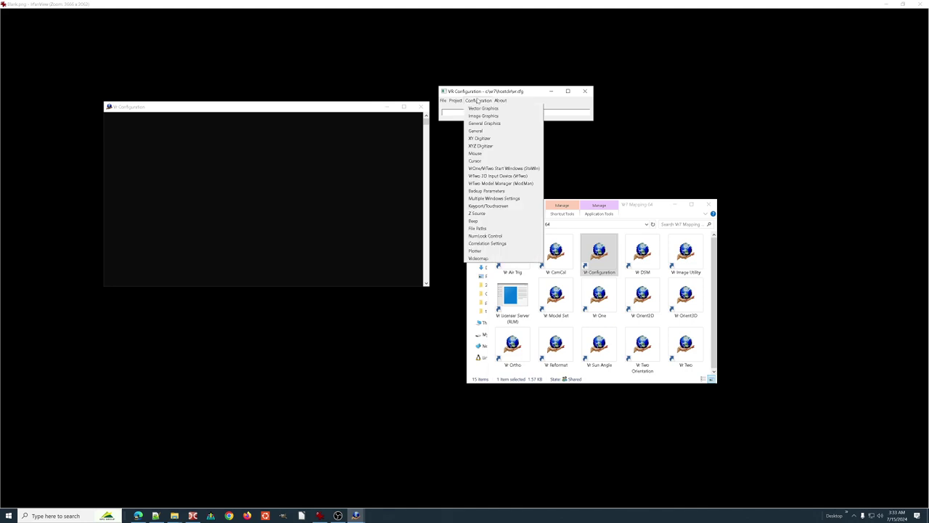
click(479, 227)
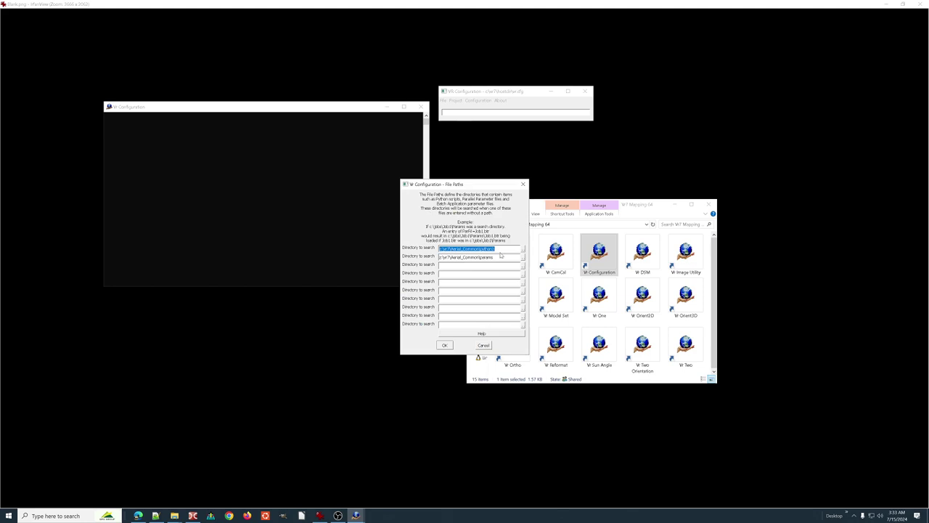
click(501, 249)
Select parts of the first search path, then cancel File Paths with directories unchanged
key(shift+Right)
key(shift+Right)
key(shift+Right)
key(shift+Right)
key(shift+Right)
key(shift+Right)
key(shift+Right)
key(shift+Right)
key(shift+Right)
key(shift+Right)
key(shift+Right)
key(shift+Right)
key(shift+Right)
key(shift+Right)
key(shift+Right)
key(shift+Right)
key(shift+Right)
key(shift+Right)
key(shift+Right)
key(shift+Right)
key(Right)
drag(450, 248, 495, 248)
click(495, 248)
click(482, 345)
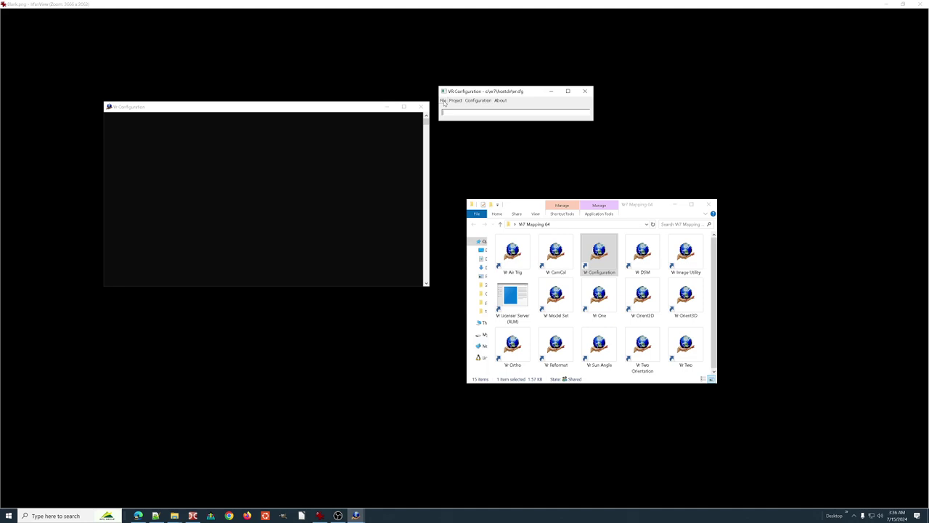
Exit VR Configuration from the File menu
click(443, 101)
click(446, 109)
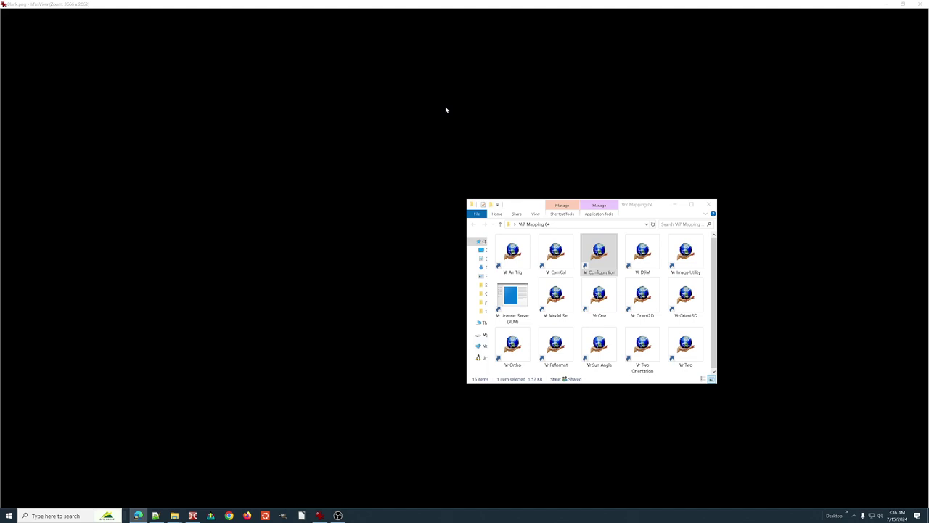